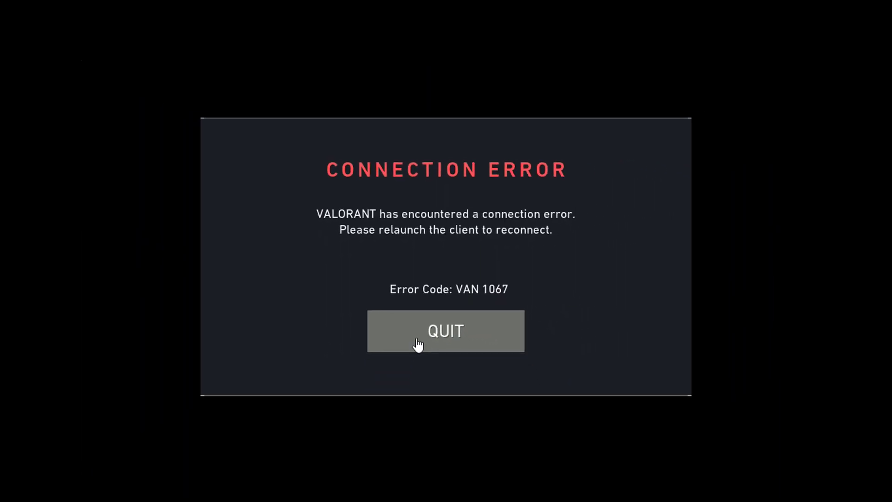
# Dismiss Valorant's connection error and restart Windows into the Gigabyte BIOS
pyautogui.click(427, 314)
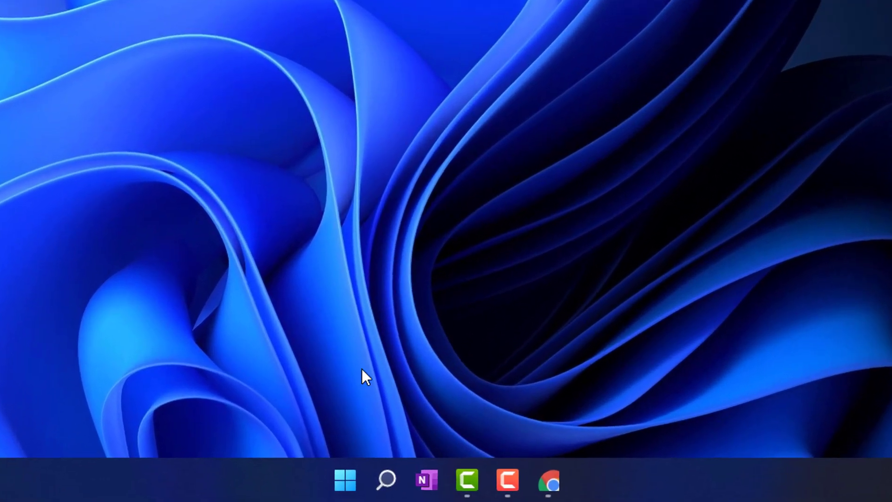
pyautogui.click(343, 479)
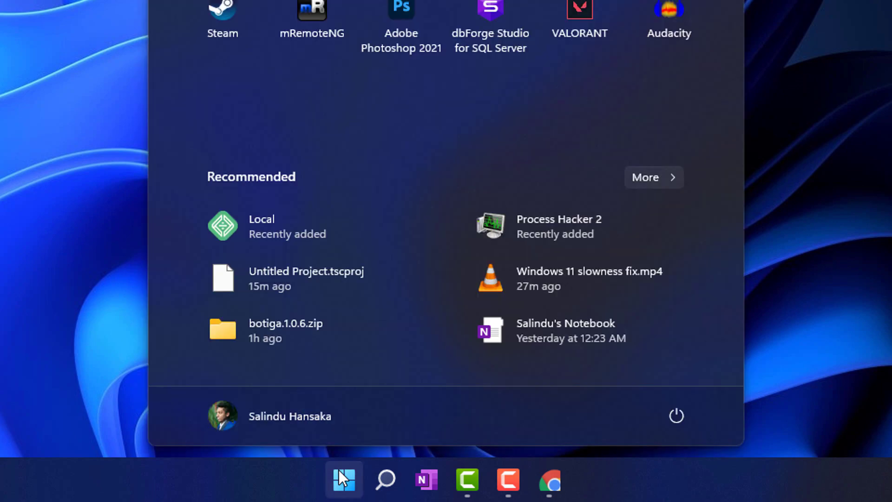
pyautogui.click(669, 423)
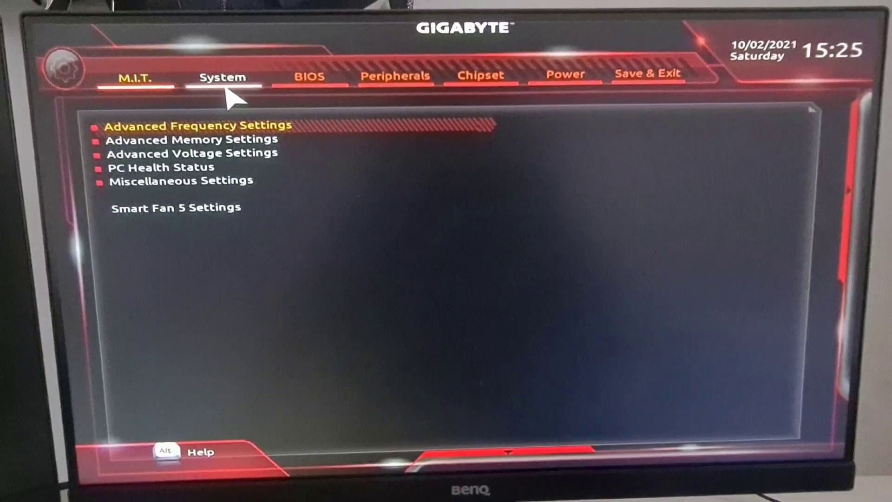
# Set Secure Boot Enable to Enabled in the BIOS tab's Secure Boot settings
pyautogui.click(224, 93)
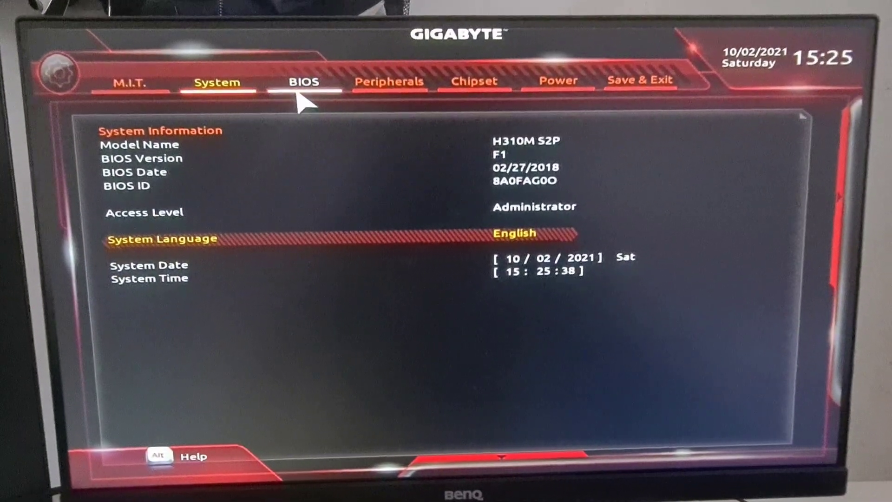
pyautogui.click(300, 94)
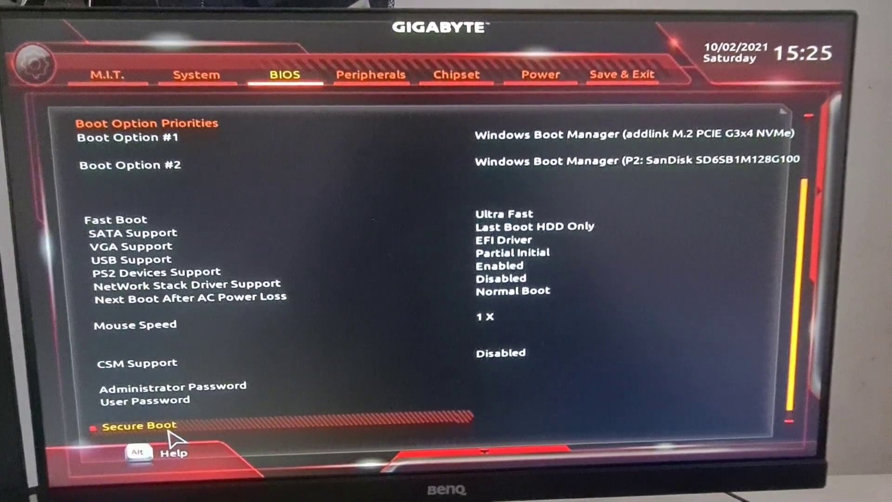
pyautogui.click(143, 425)
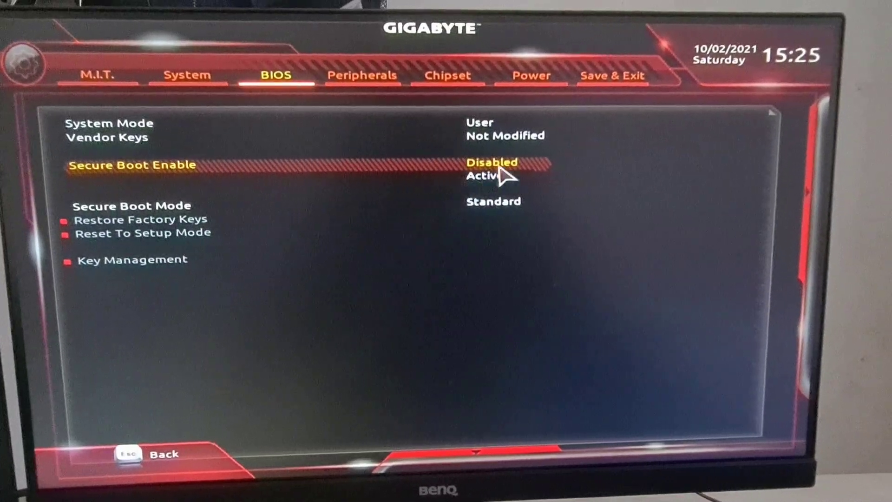
pyautogui.click(506, 170)
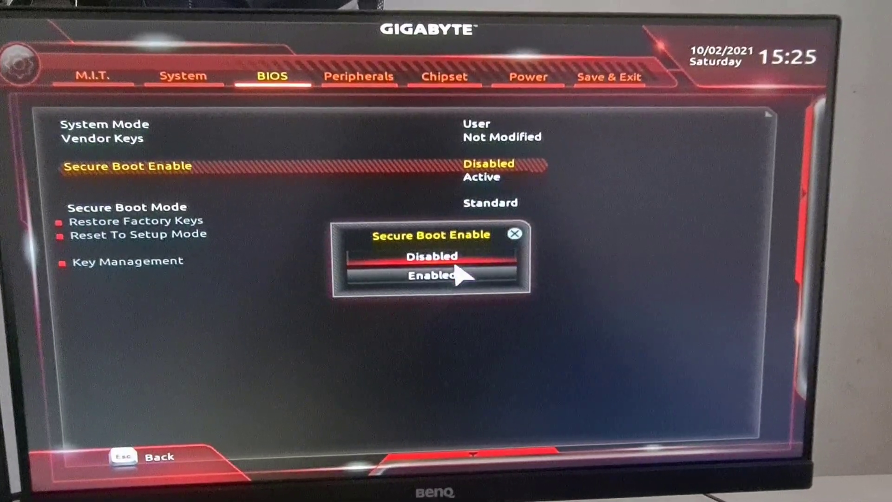
pyautogui.click(421, 277)
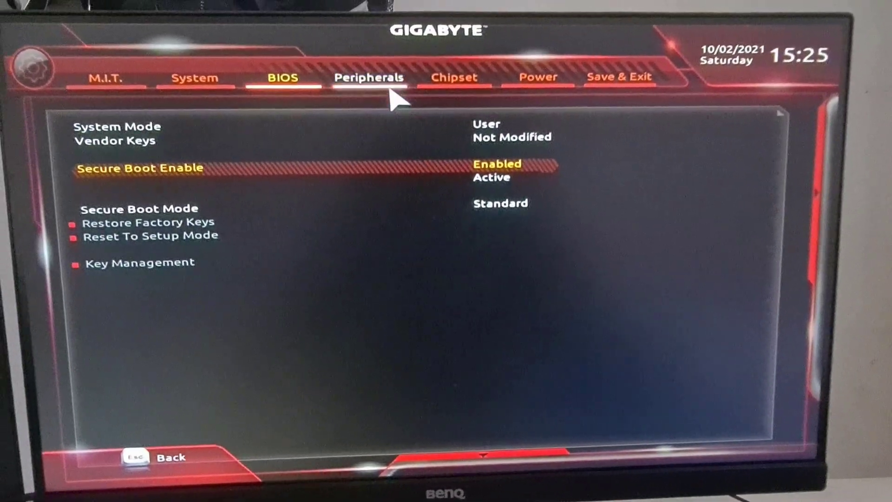
# Enable Intel PTT under Peripherals, then choose Save & Exit Setup
pyautogui.click(395, 99)
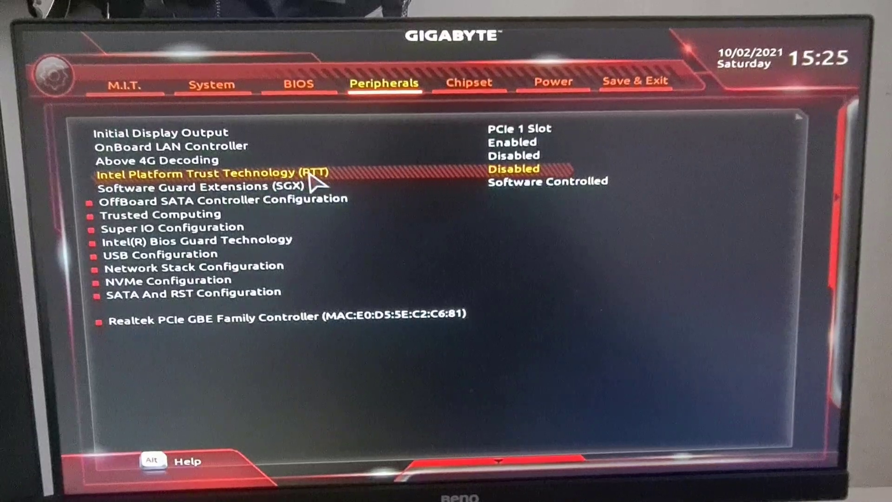
pyautogui.click(339, 179)
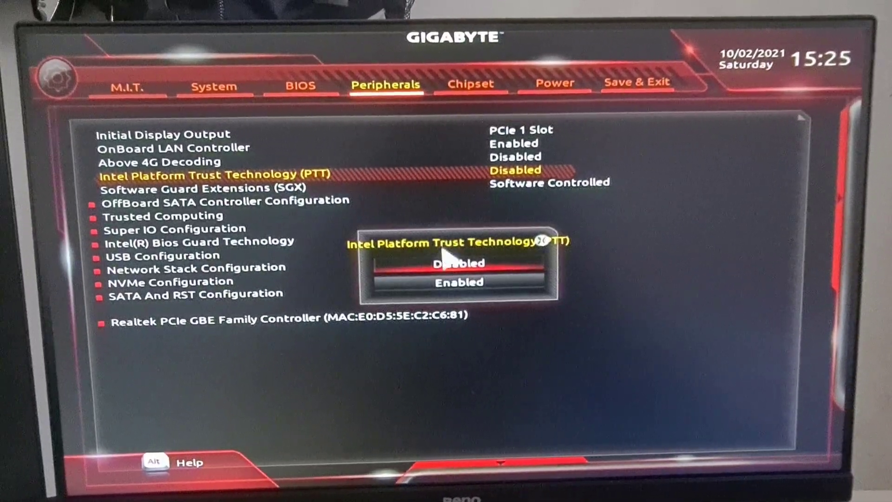
pyautogui.click(446, 286)
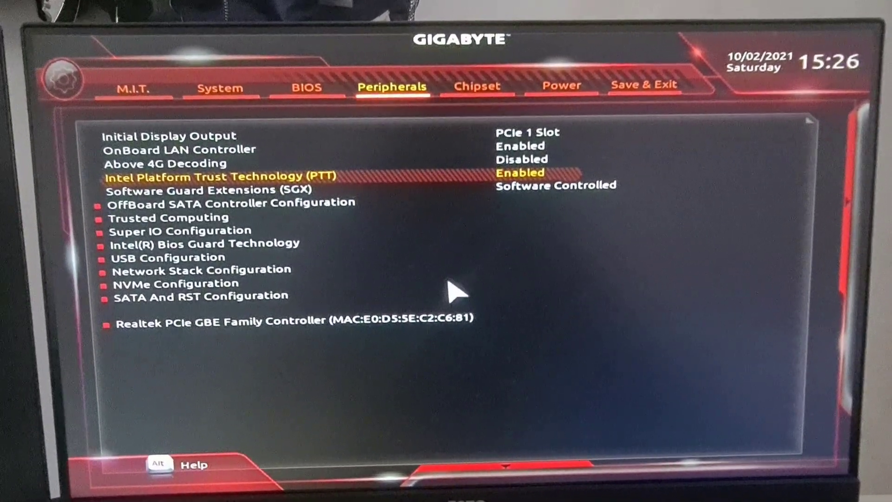
pyautogui.click(647, 86)
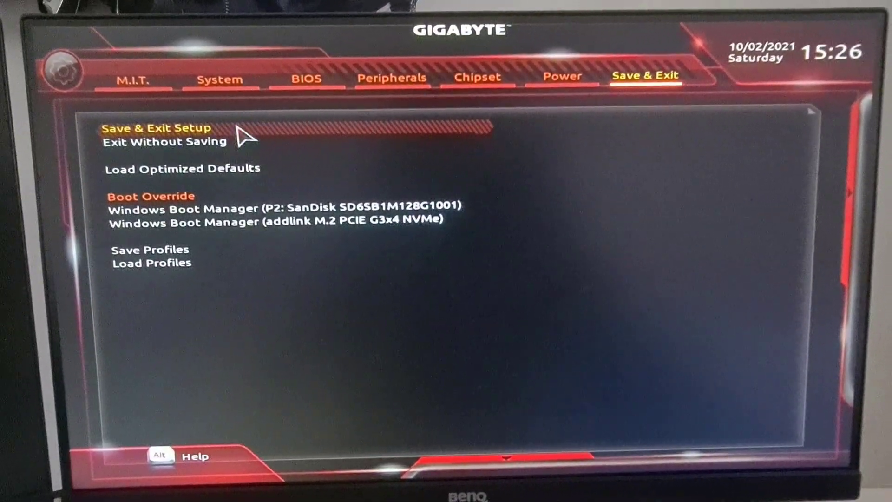
pyautogui.click(239, 130)
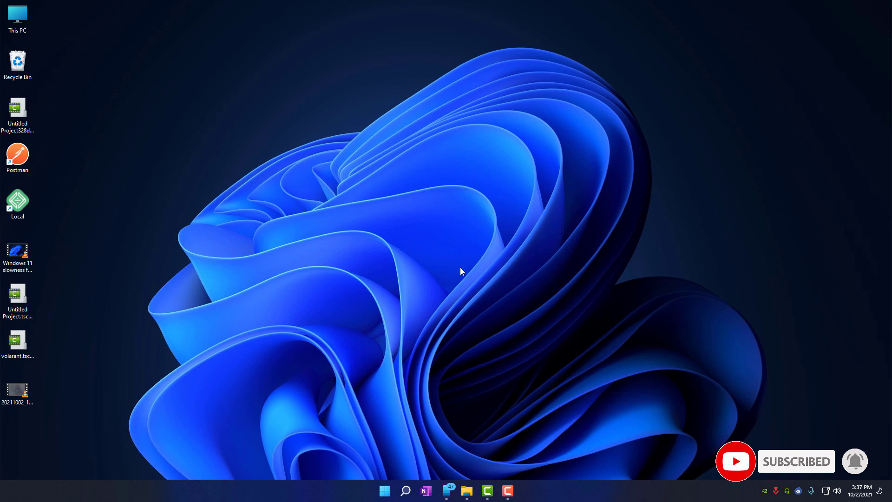
# Open the Start menu to find the pinned VALORANT app
pyautogui.click(384, 490)
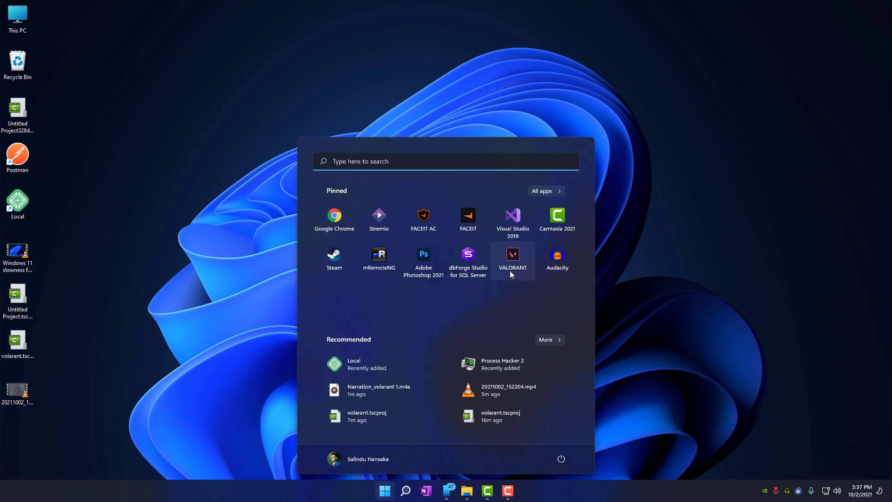